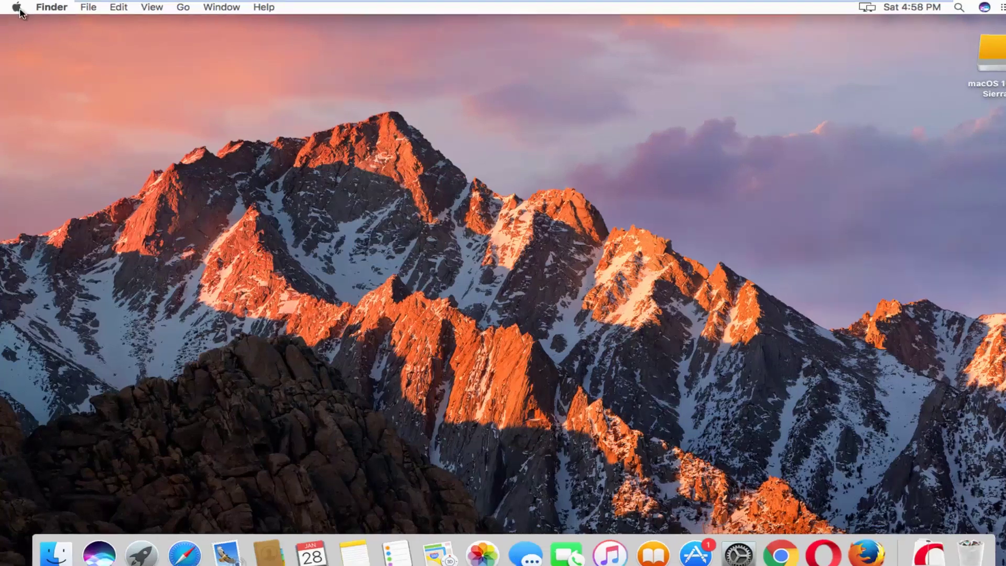
# - Launch System Preferences from the Apple menu
pyautogui.click(19, 10)
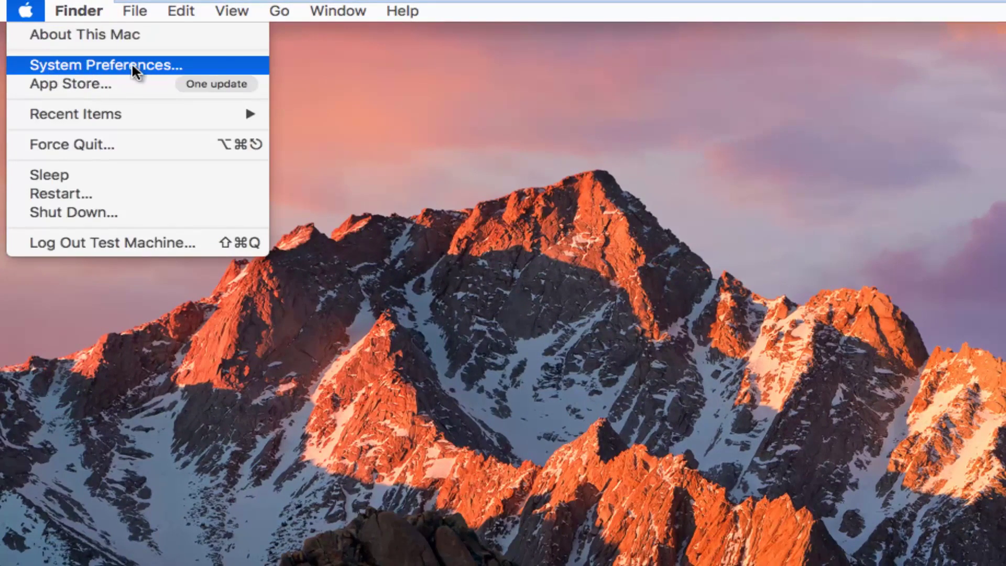
pyautogui.click(132, 66)
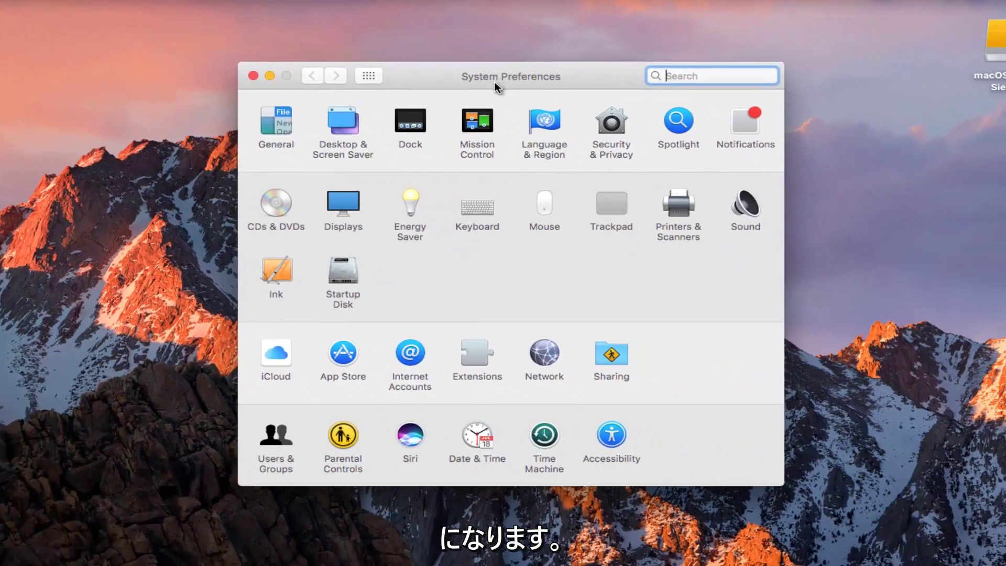
# - Show the Energy Saver pane with computer and display sleep near 15 minutes
pyautogui.click(411, 203)
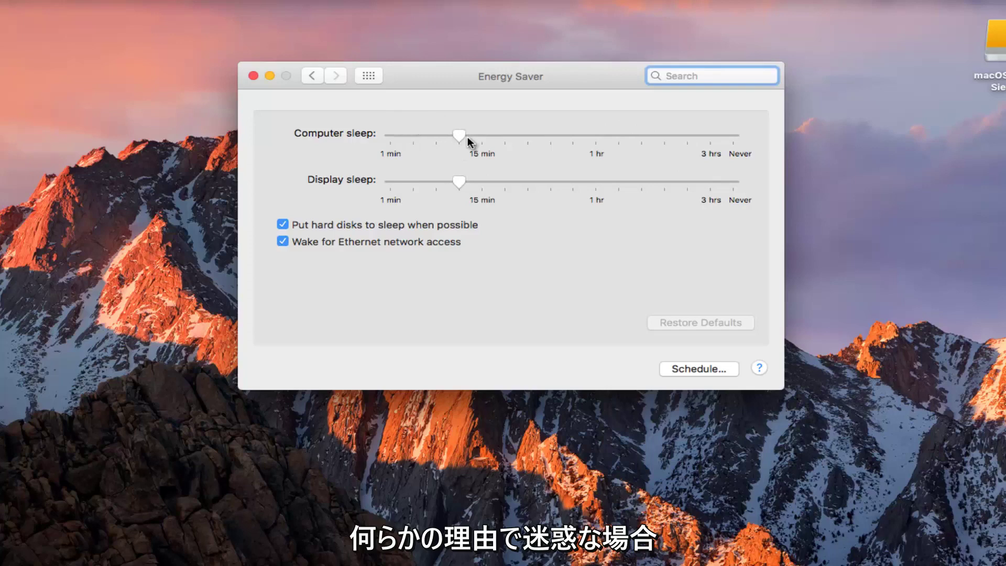
# - Raise computer sleep to 1 hour, accept the warning, then restore the default sleep times
pyautogui.moveTo(460, 136)
pyautogui.mouseDown()
pyautogui.moveTo(595, 136)
pyautogui.moveTo(443, 142)
pyautogui.moveTo(598, 142)
pyautogui.moveTo(438, 136)
pyautogui.moveTo(758, 140)
pyautogui.moveTo(331, 133)
pyautogui.moveTo(556, 148)
pyautogui.mouseUp()
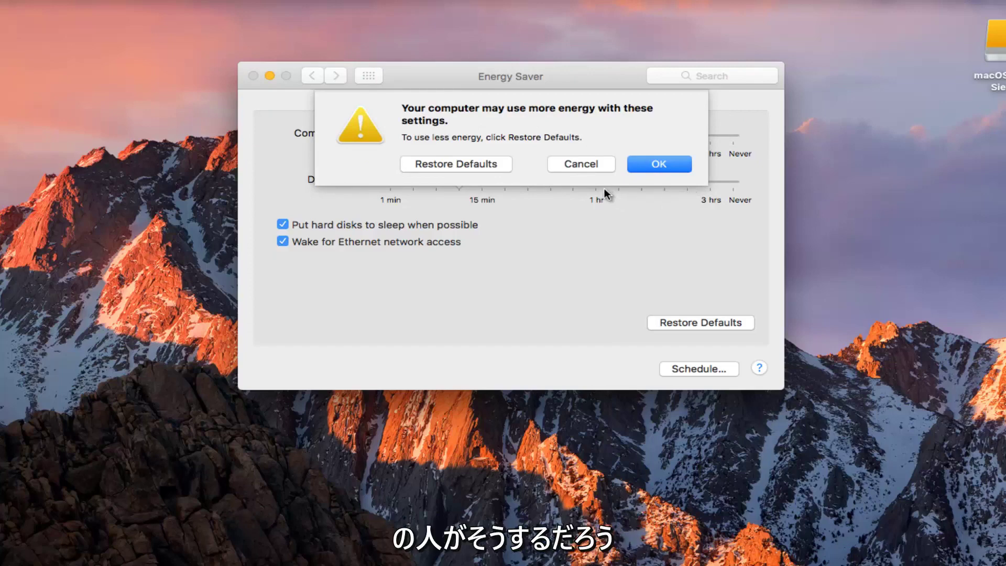
pyautogui.click(659, 167)
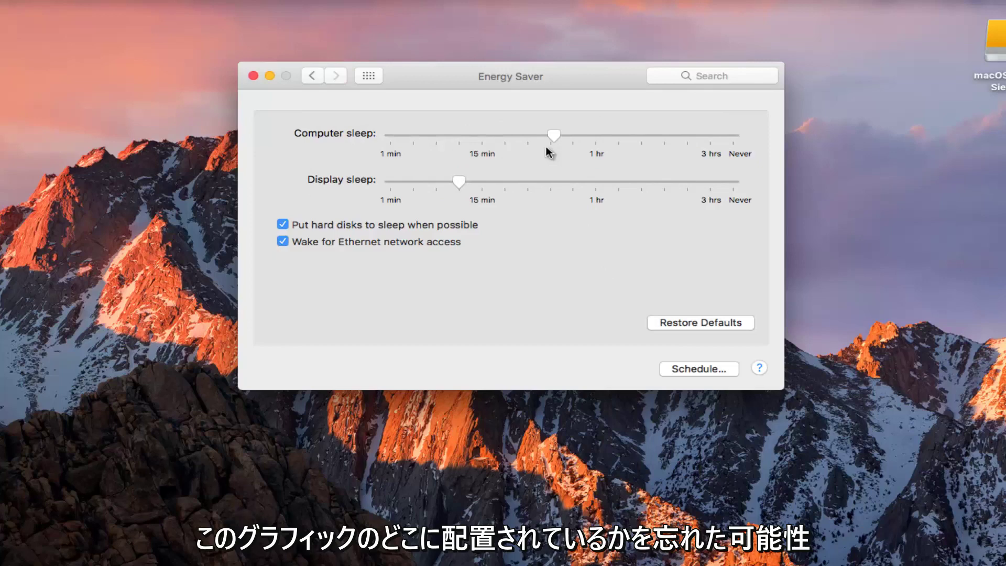
pyautogui.click(705, 321)
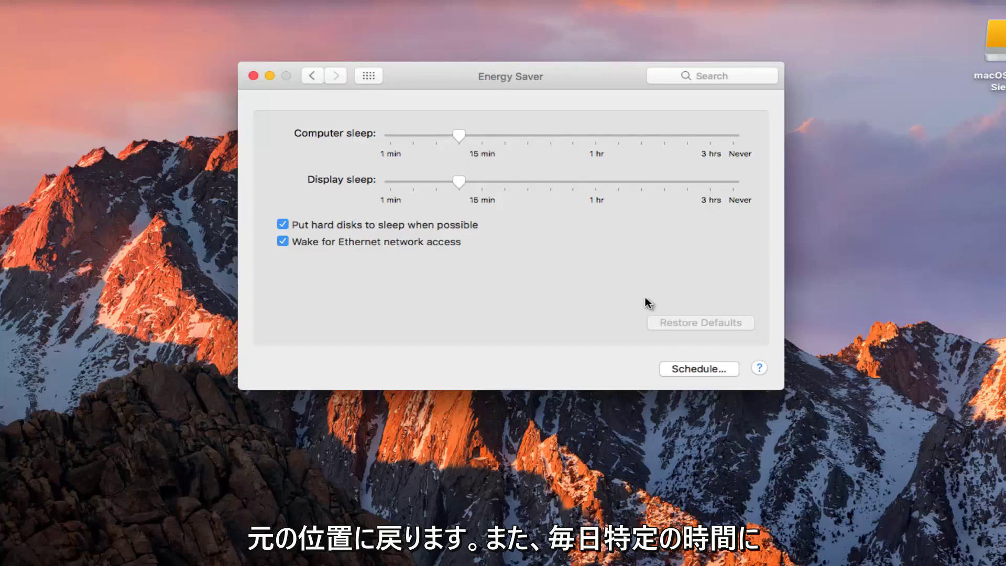
# - Schedule the Mac to start up or wake on Weekdays at 8:00 AM
pyautogui.click(690, 369)
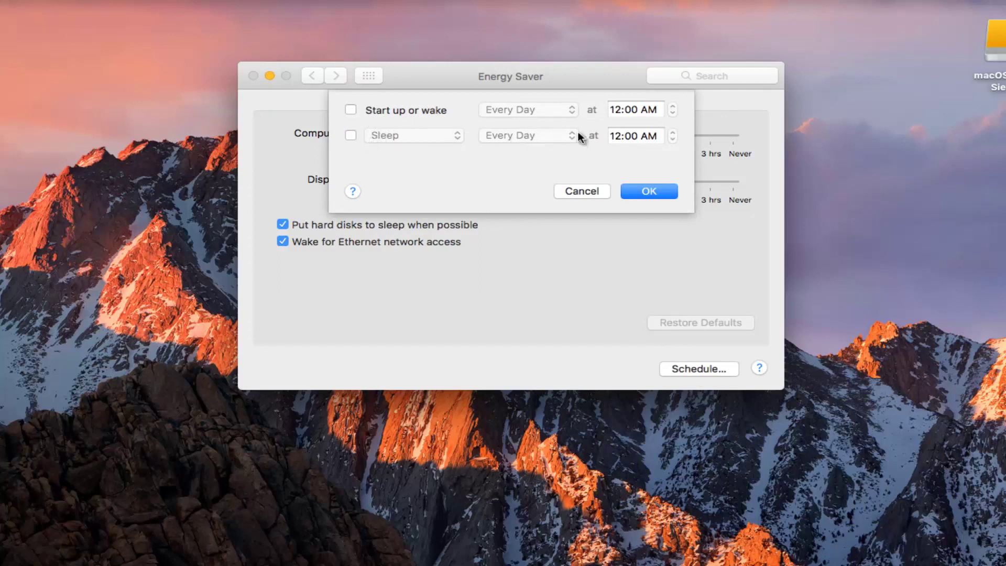
pyautogui.click(351, 109)
pyautogui.click(509, 110)
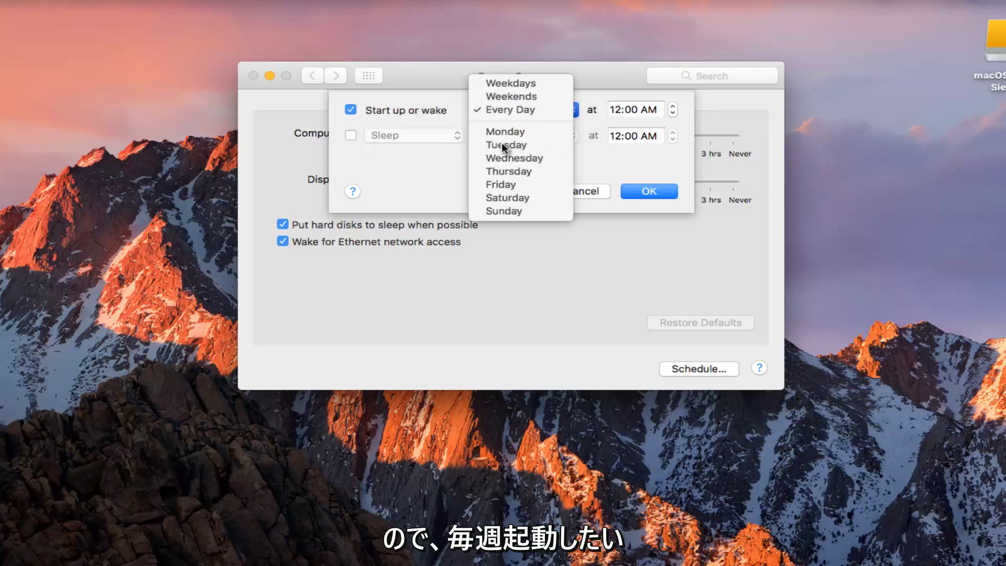
pyautogui.click(511, 84)
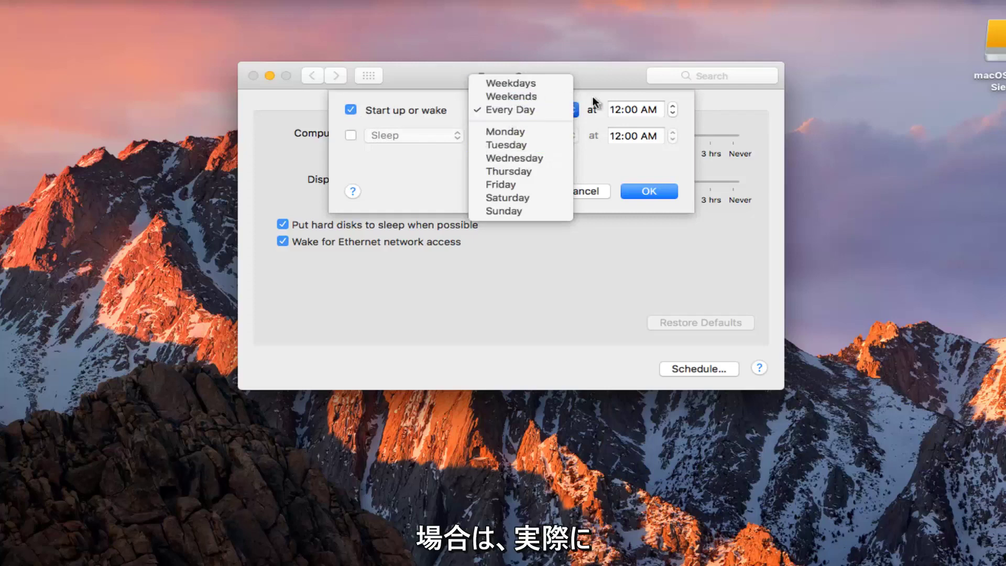
pyautogui.click(671, 107)
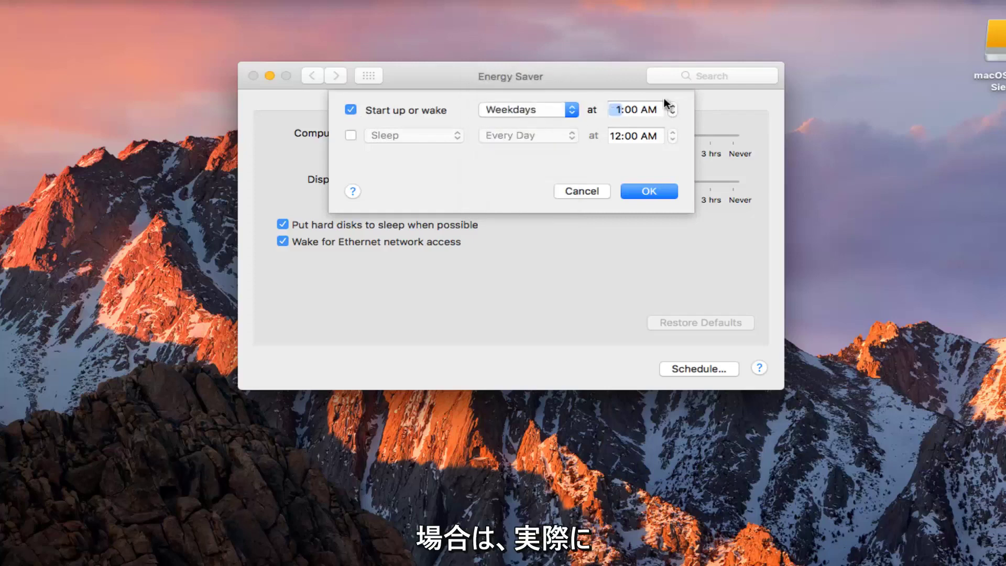
pyautogui.write('8')
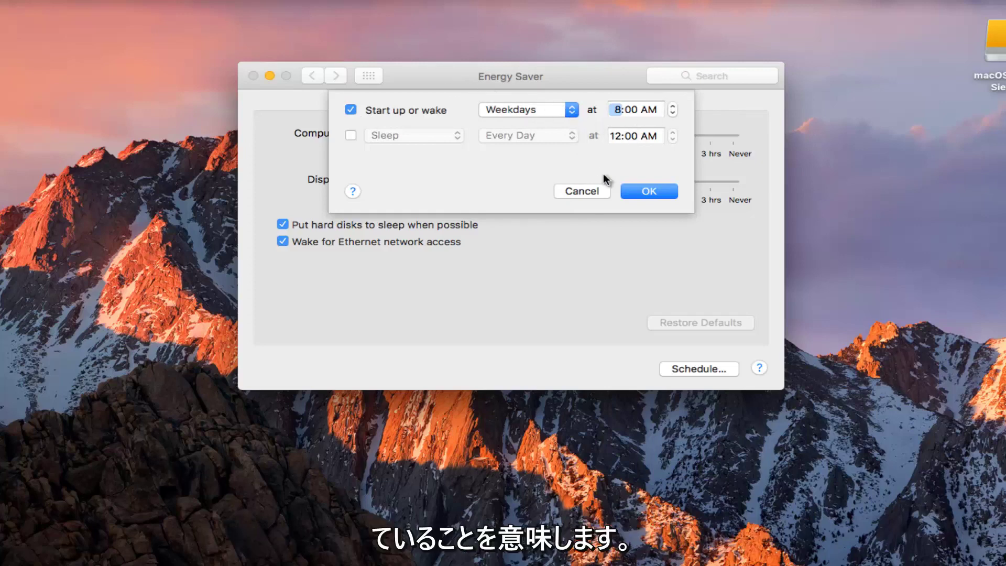
pyautogui.click(632, 191)
pyautogui.moveTo(485, 135)
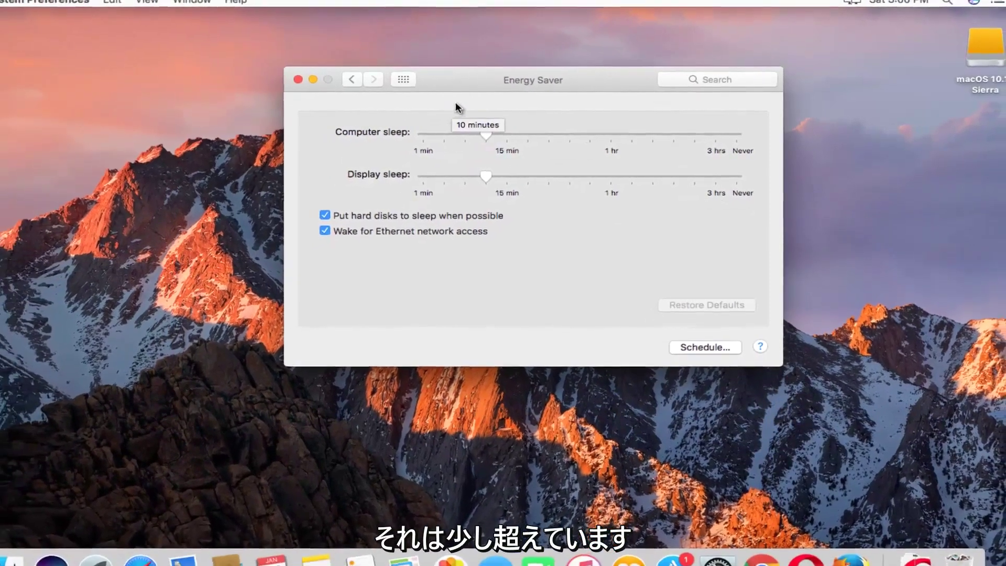